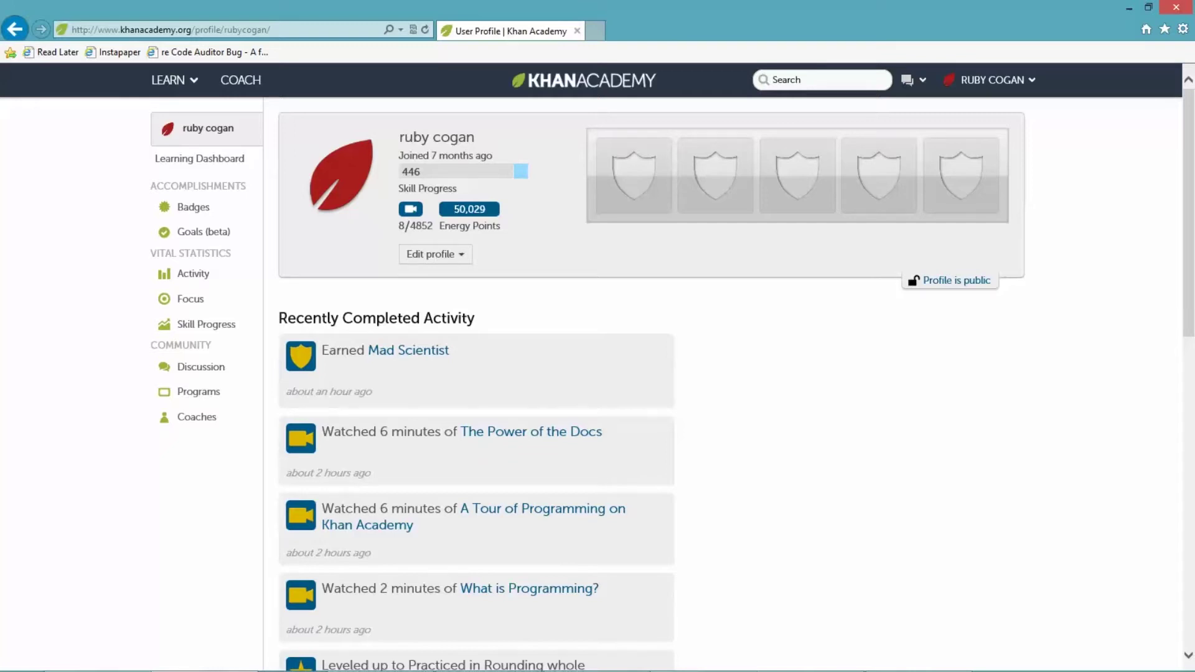
Step: Check the account menu, then highlight the first recently completed activity's text
click(990, 80)
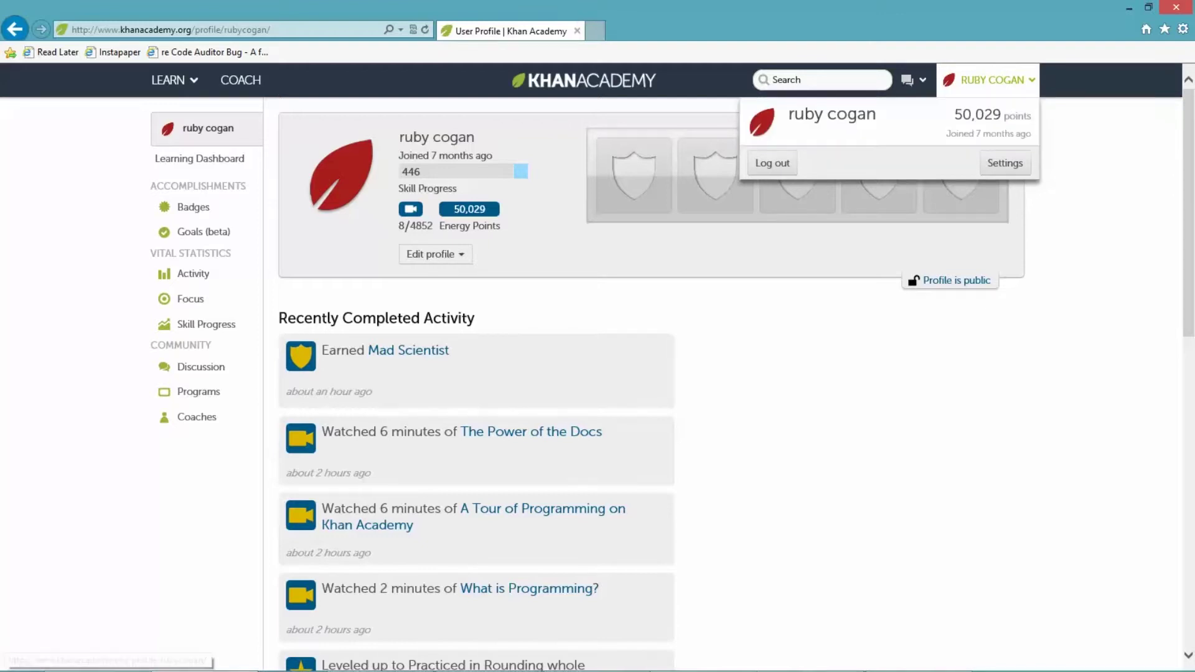
key(Escape)
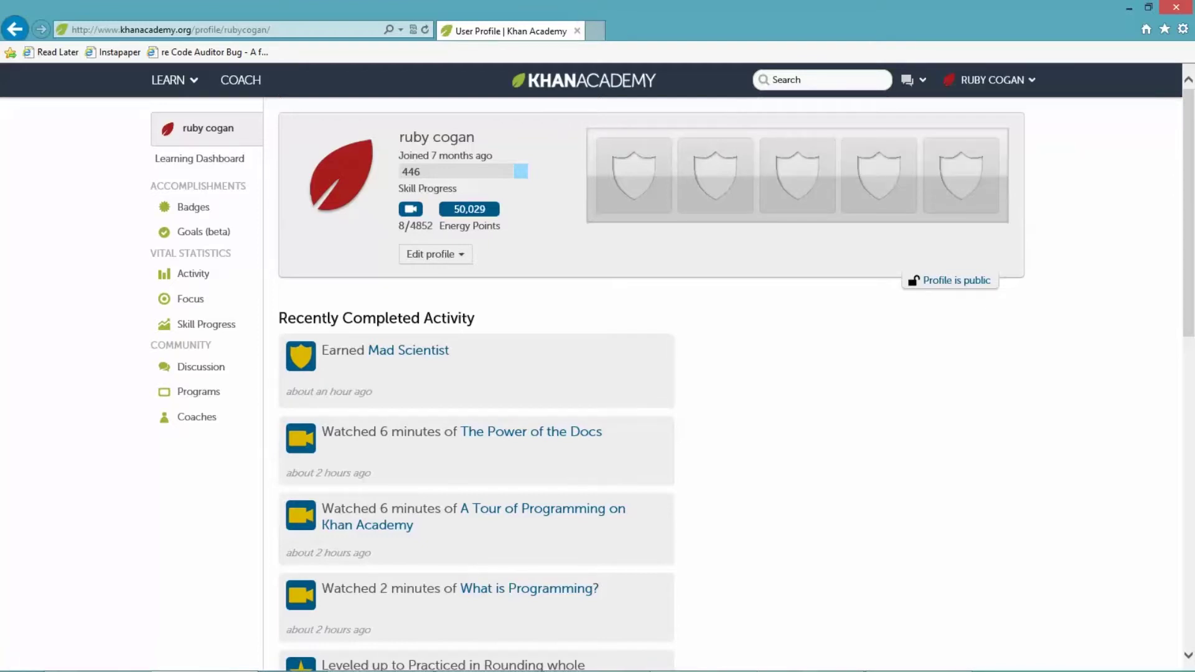
key(Return)
key(Escape)
mouse_move(341, 317)
mouse_down()
mouse_move(400, 350)
mouse_move(449, 349)
mouse_up()
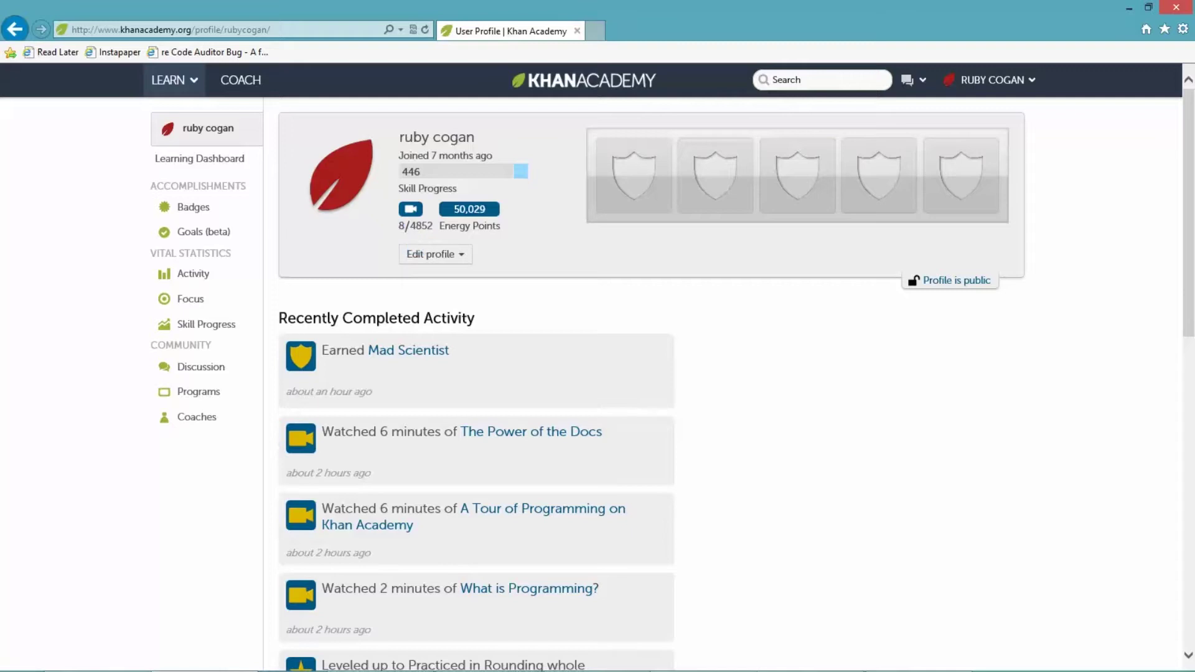
Step: Open the Knowledge Map from LEARN and drag it to reveal other skills
click(175, 79)
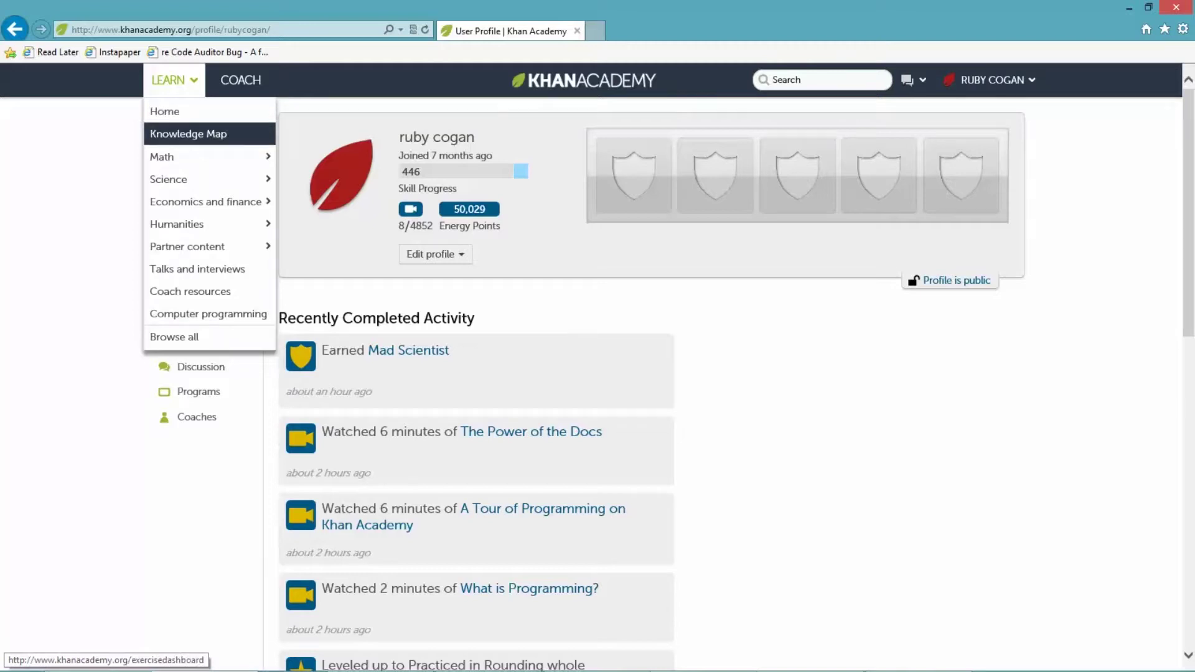
click(188, 133)
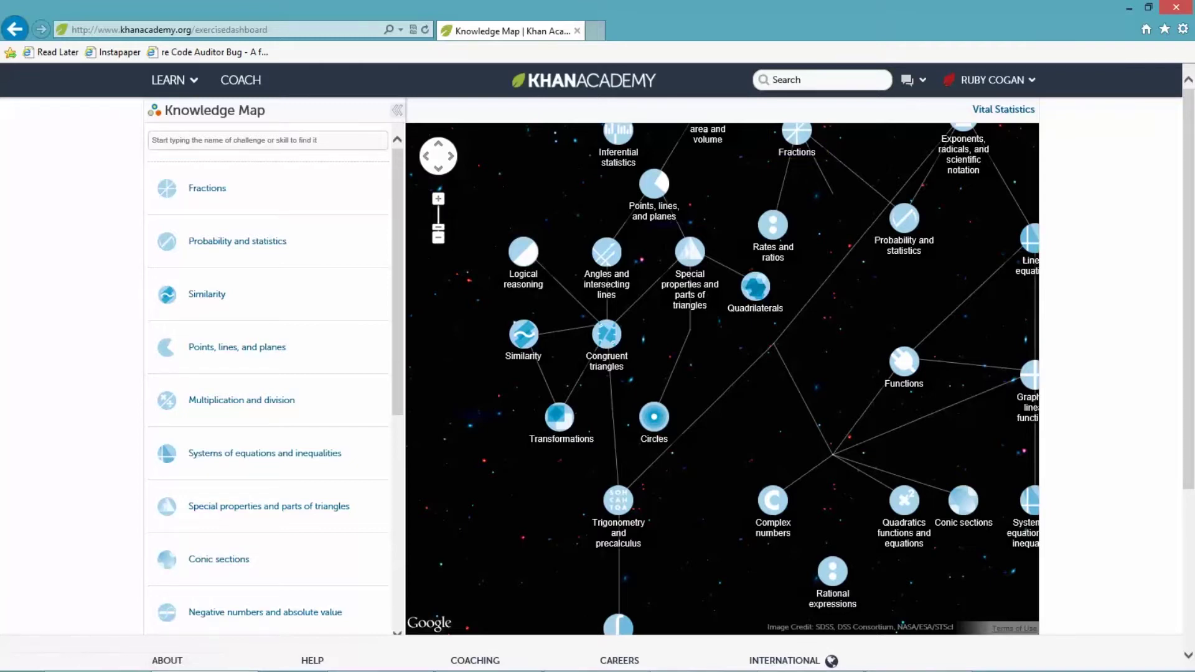
drag(618, 154, 520, 456)
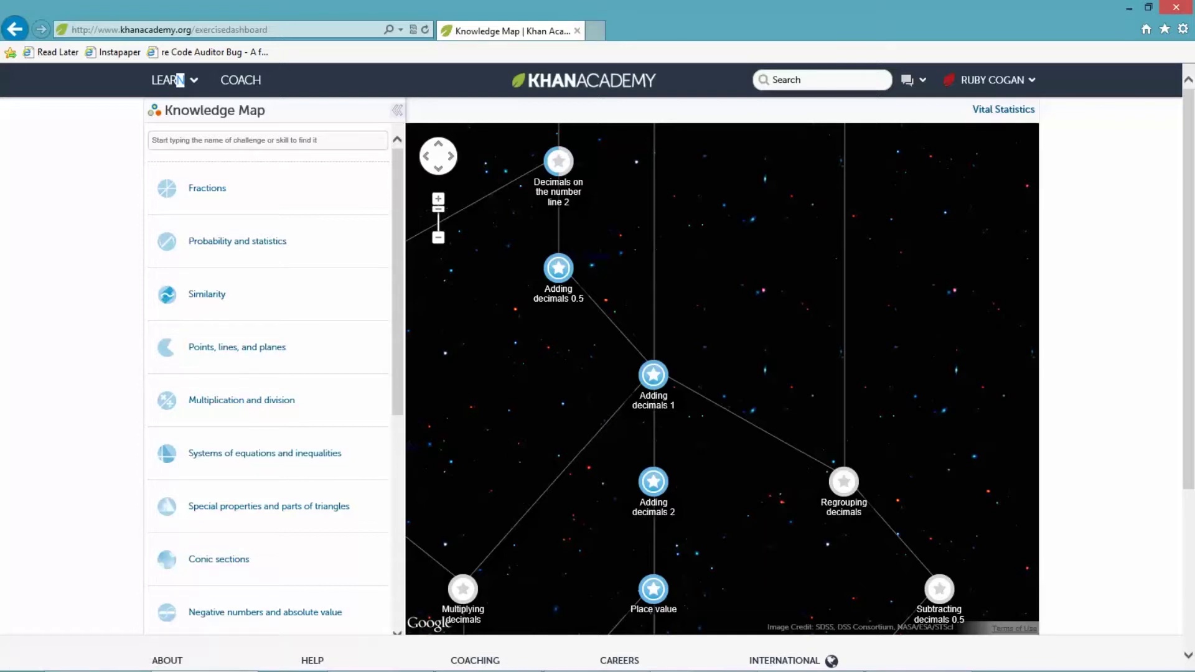
Step: Go to Computer programming under LEARN and open the Drawing & Animation tutorials
click(182, 79)
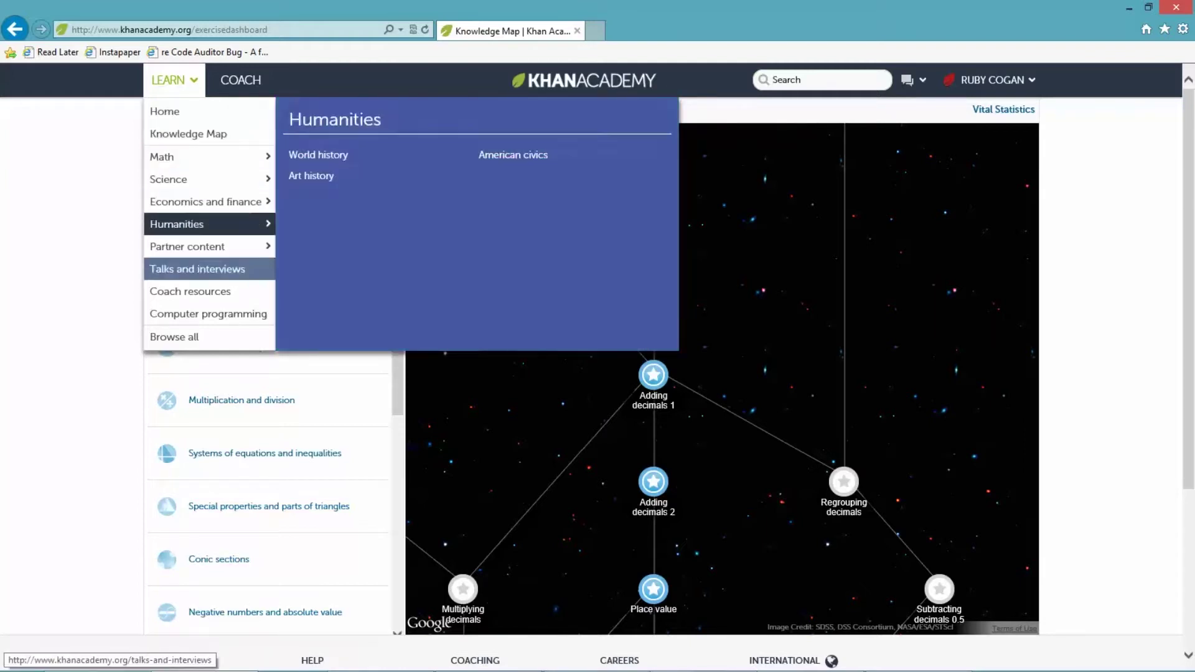
click(209, 314)
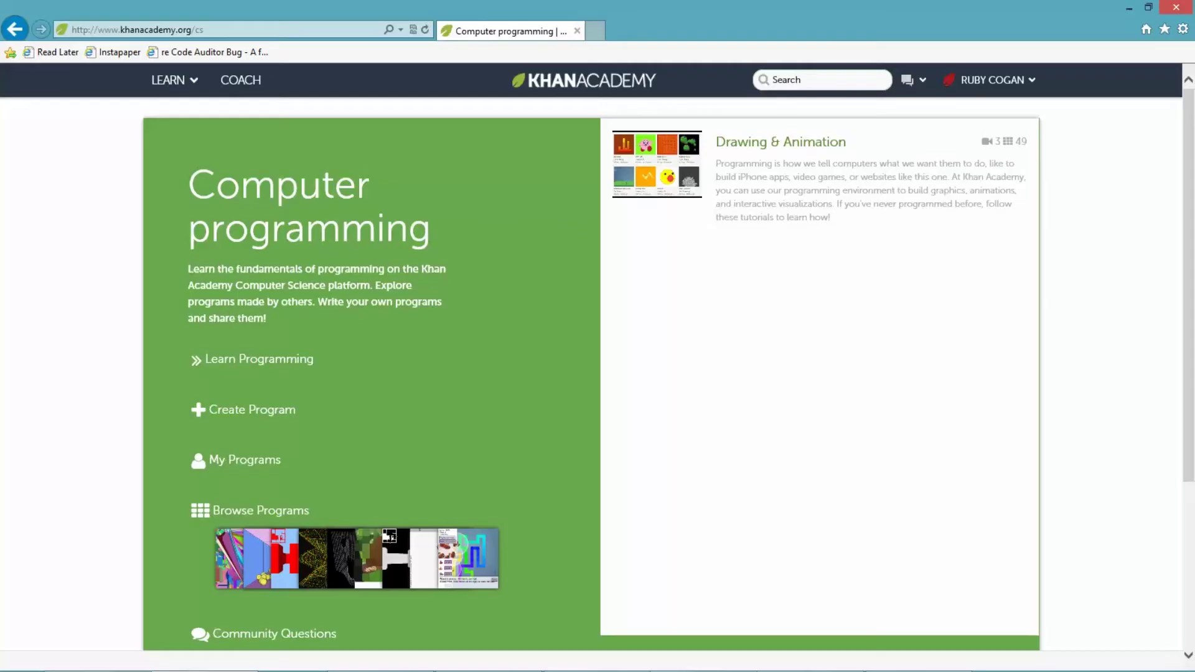
click(258, 359)
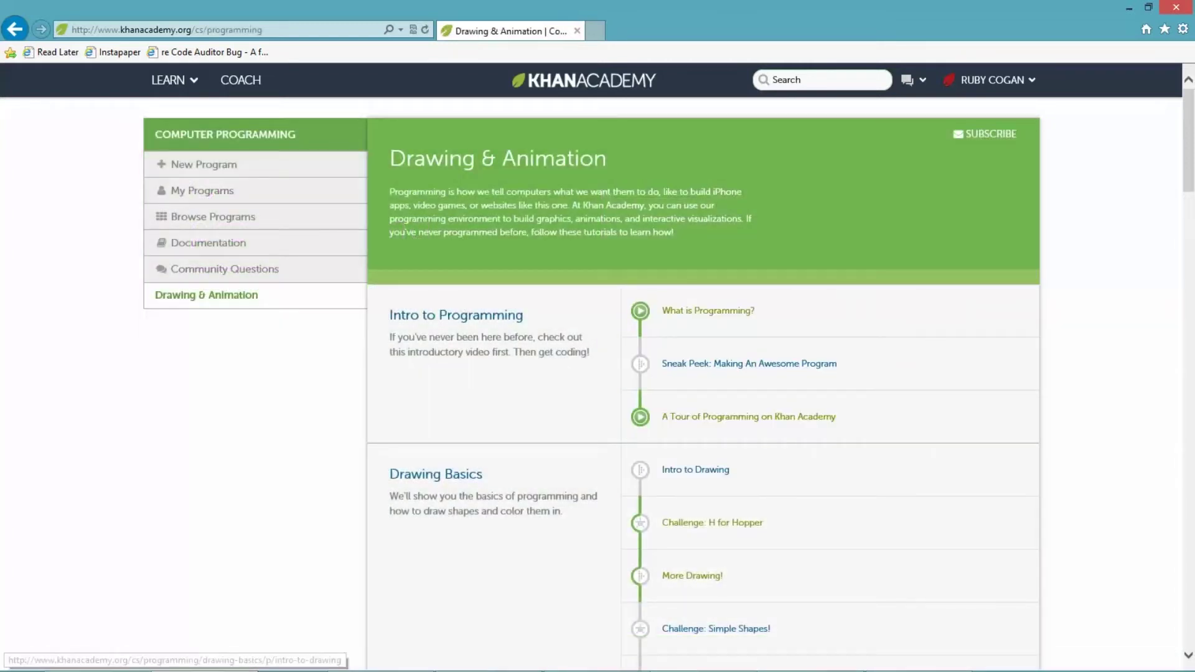
scroll(747, 416, down, 4)
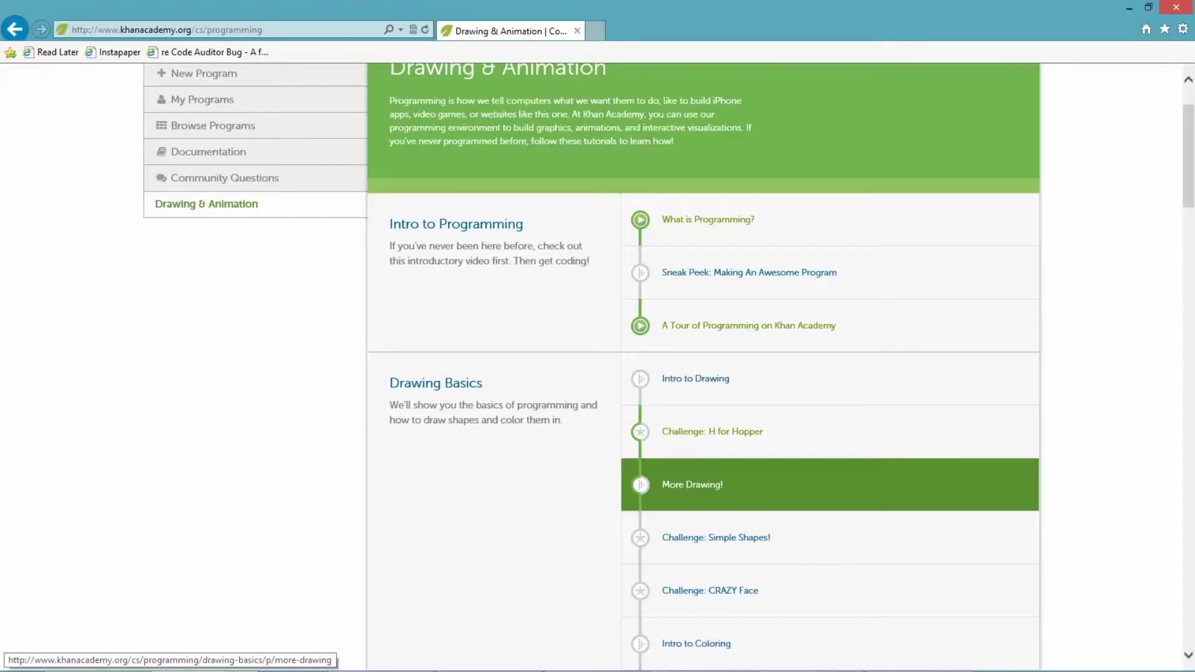
Step: In the More Drawing! lesson, change the rectangle code to rect(10, 20, 200, 300)
click(691, 484)
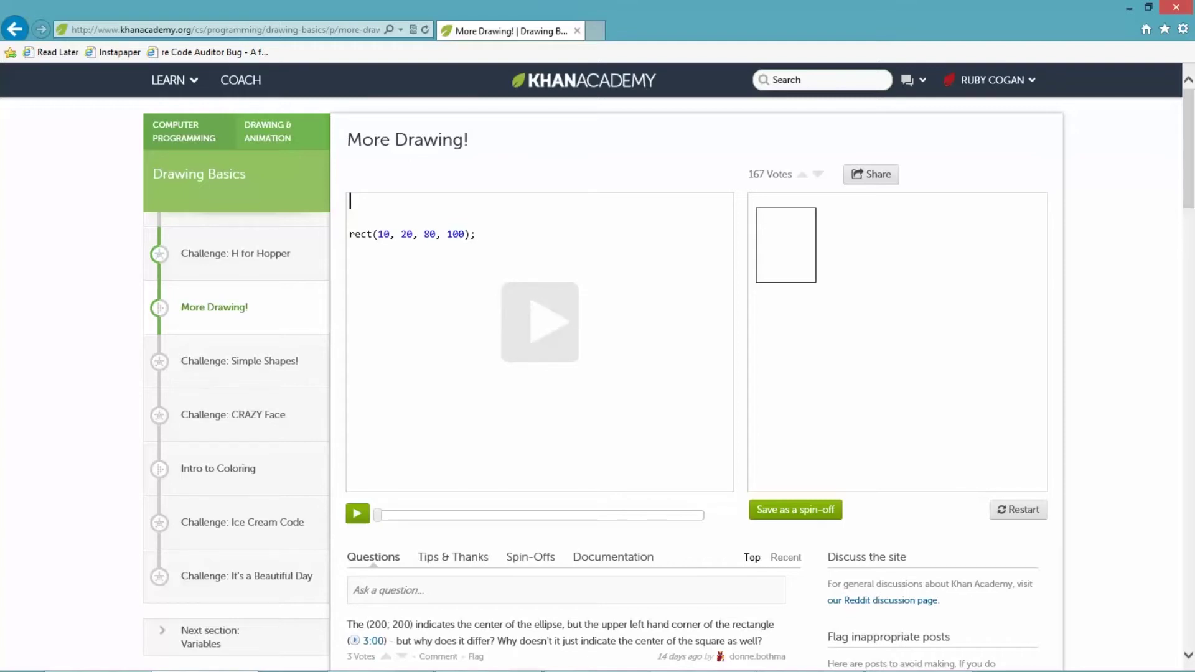
click(428, 234)
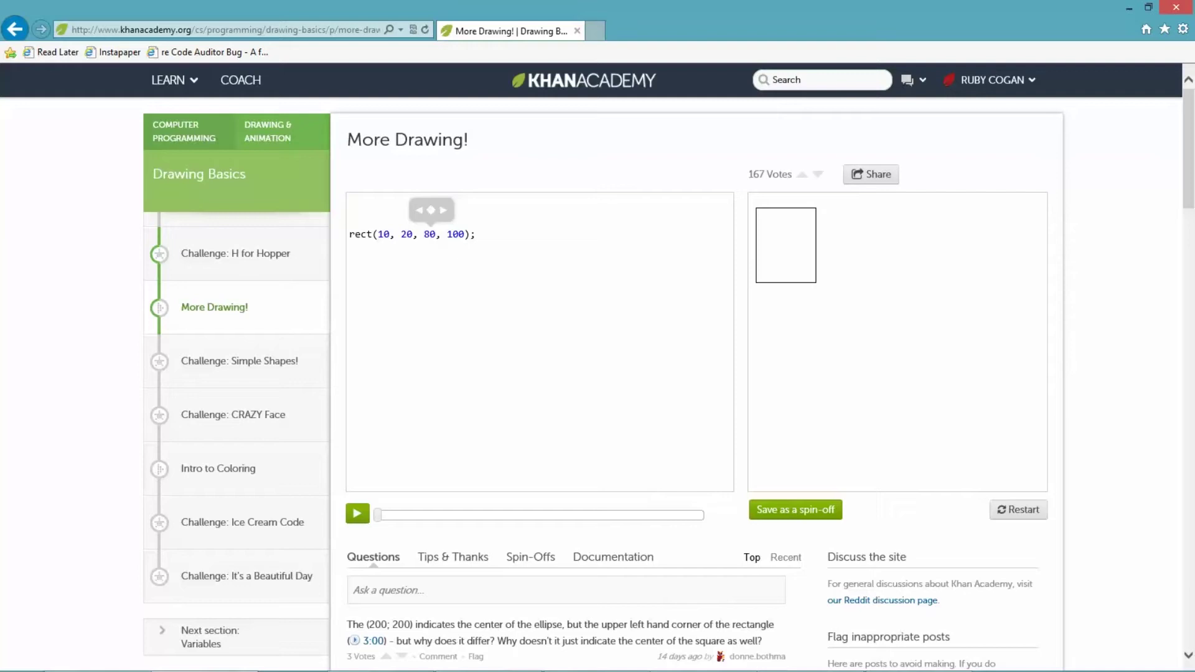
key(BackSpace)
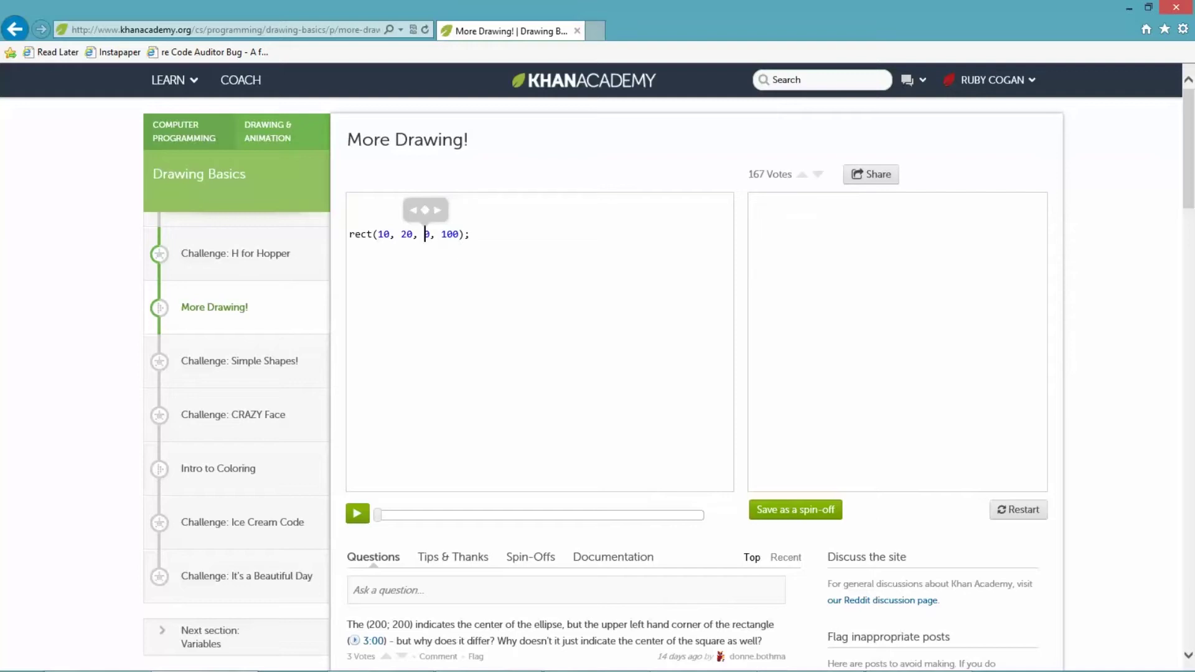
text(20)
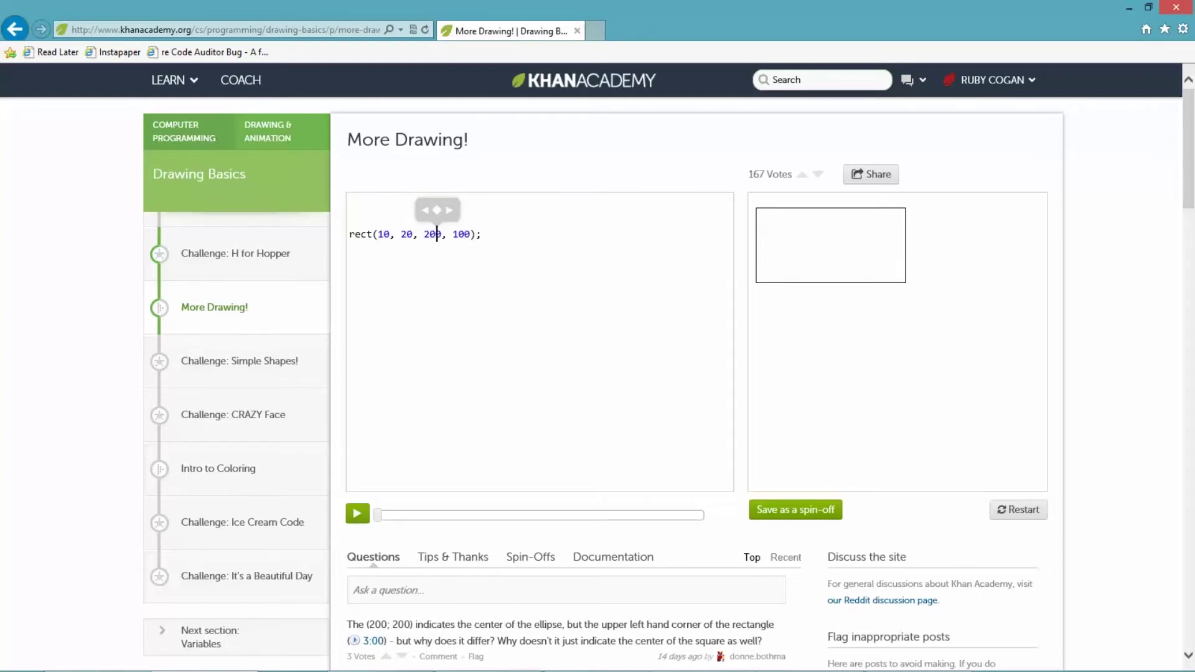
click(457, 233)
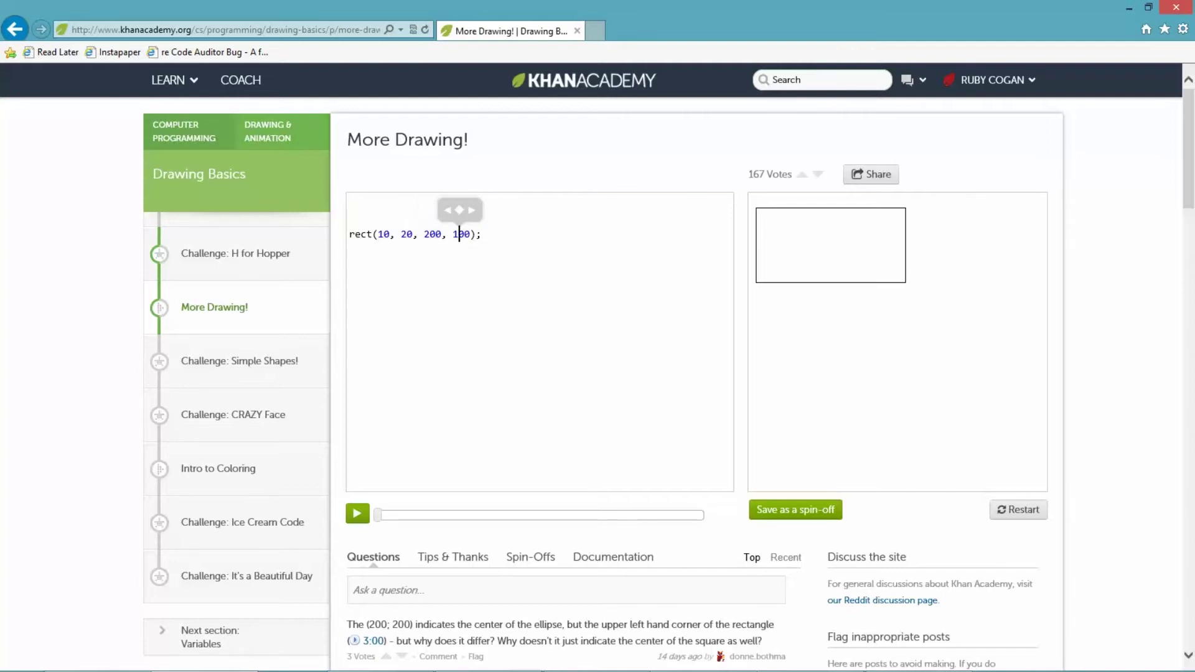
key(BackSpace)
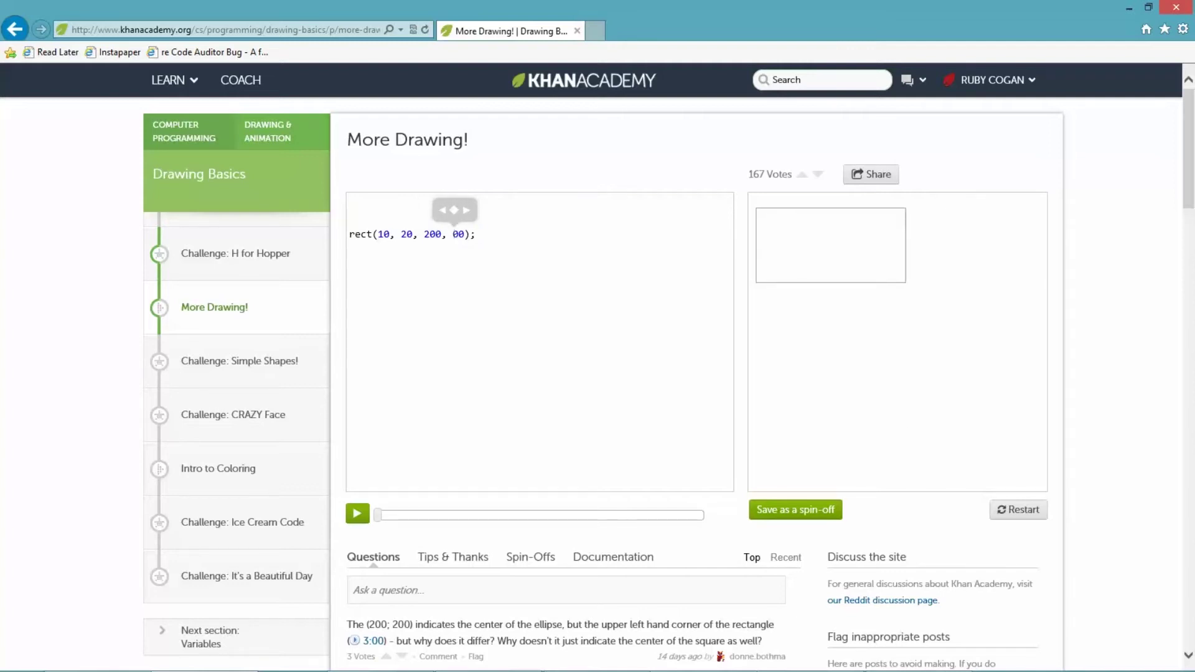
text(3)
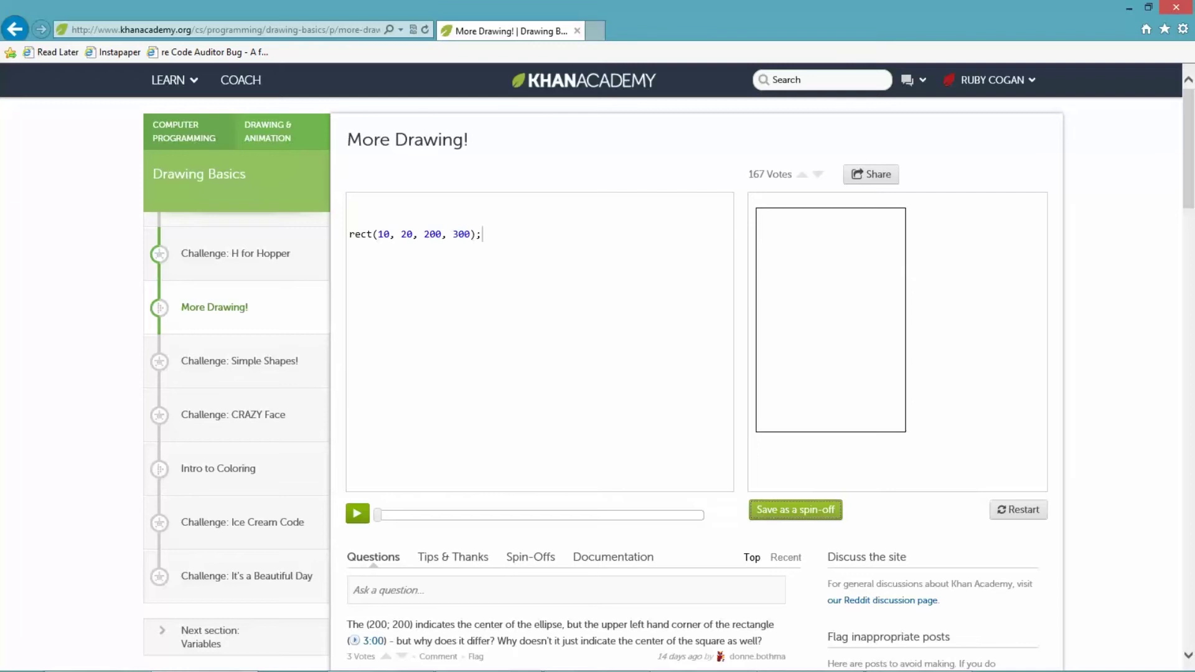
Step: Save the edited rectangle program as a spin-off titled 'new rectangle'
click(796, 510)
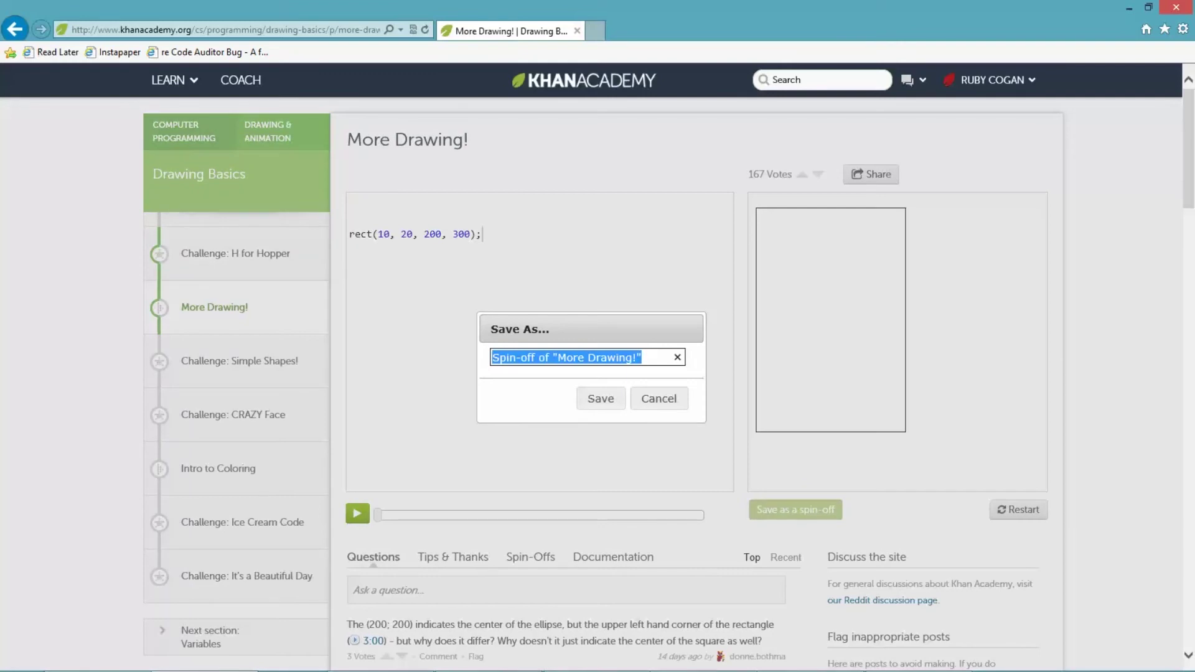
text(new )
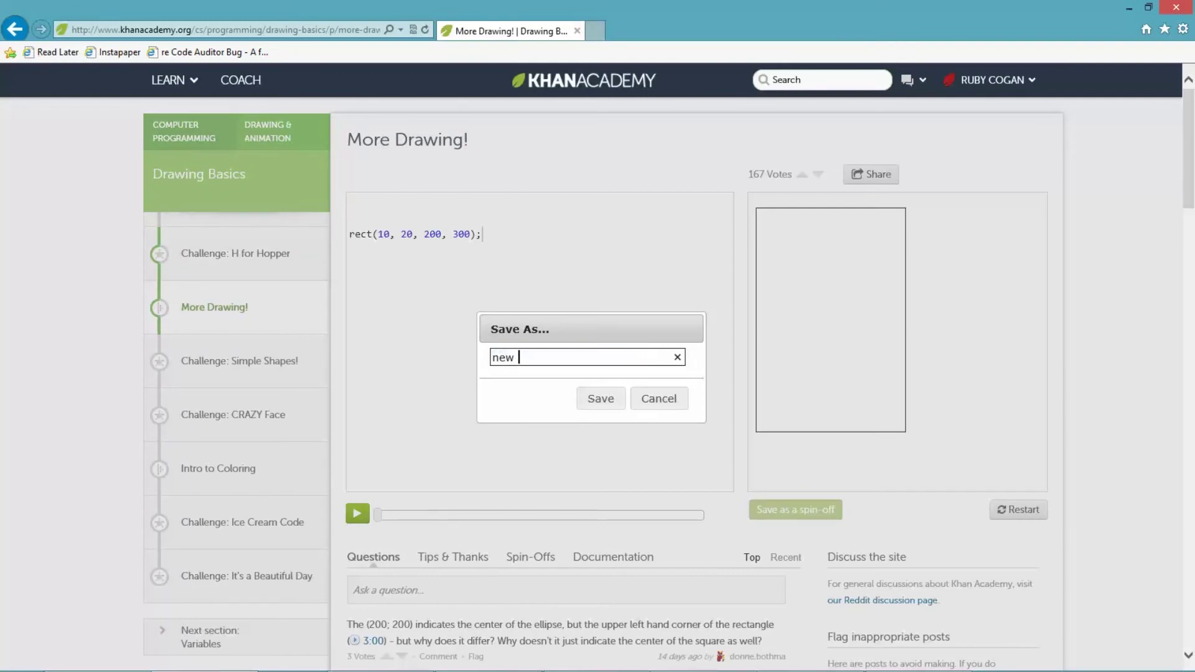
text(rect)
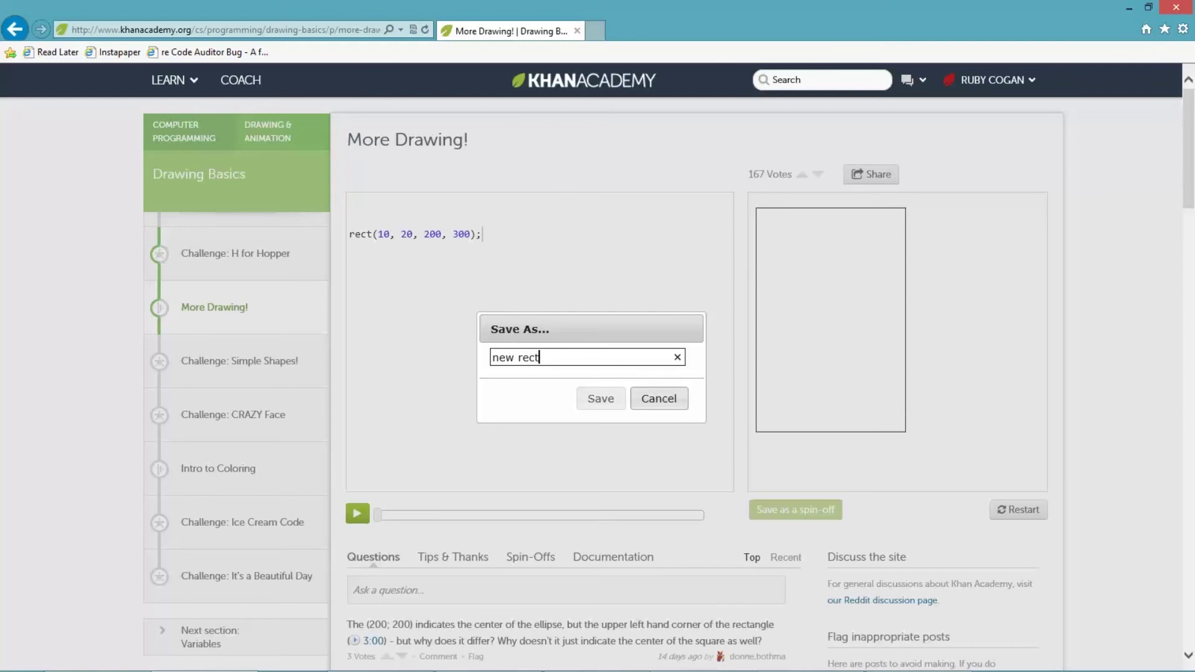
text(angle)
key(Return)
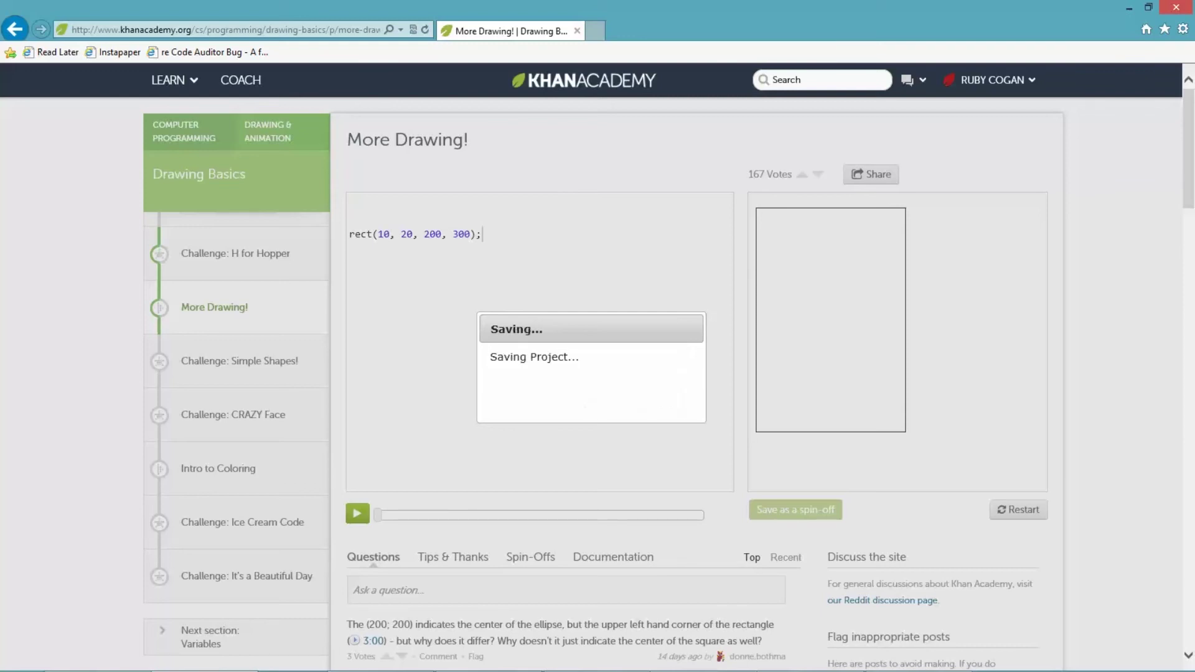